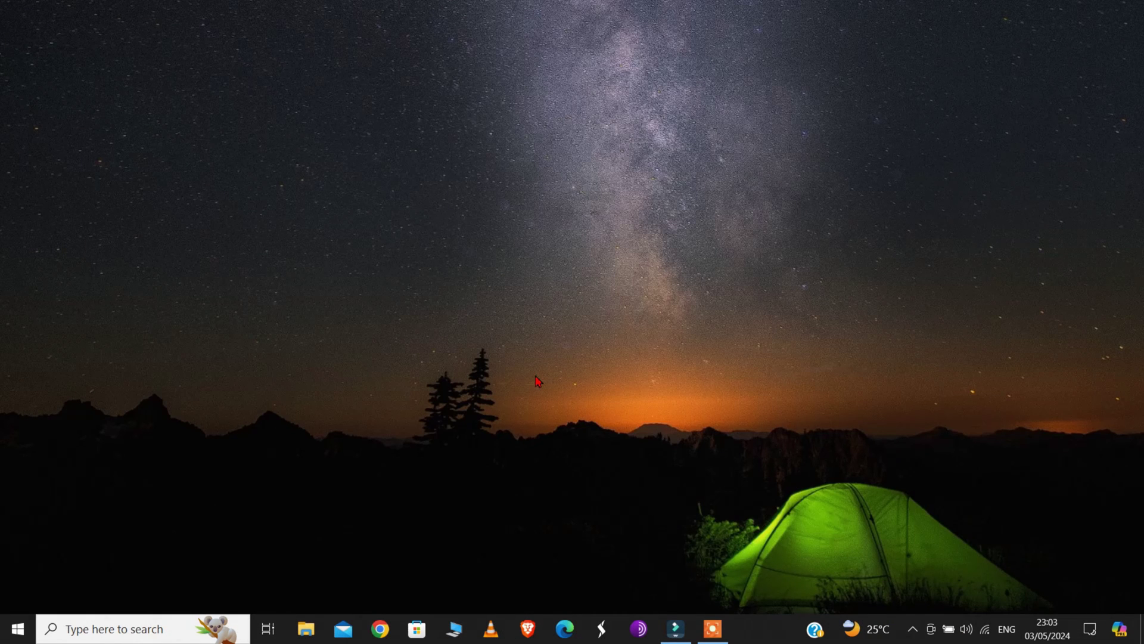
Launch Run from Windows search, centre its dialog, and enter services.msc.
click(172, 626)
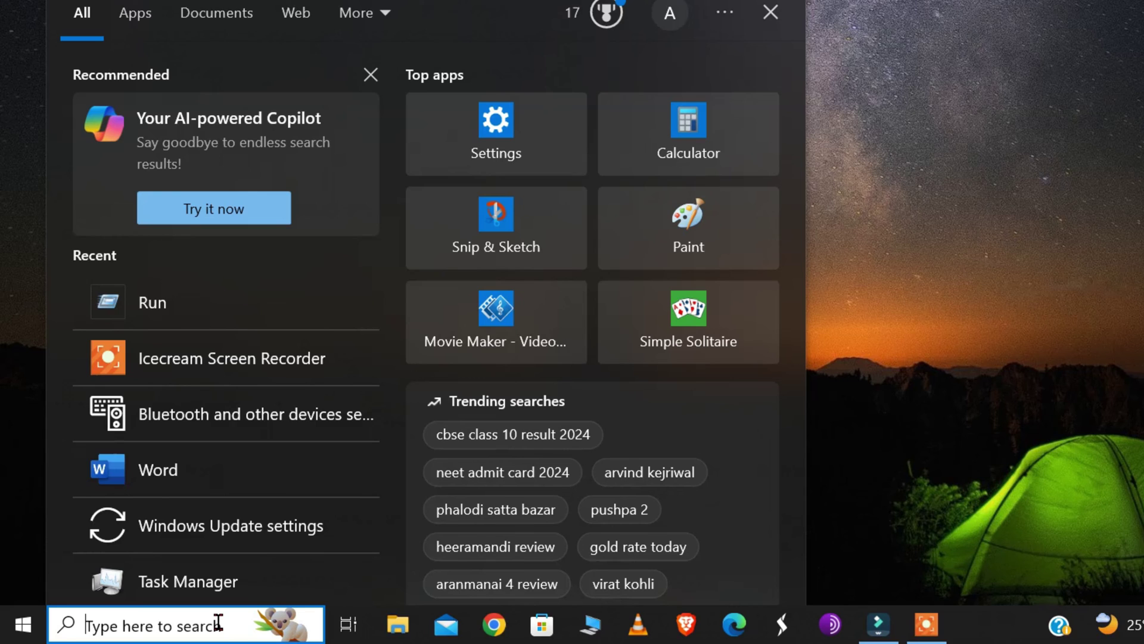
text(Ru)
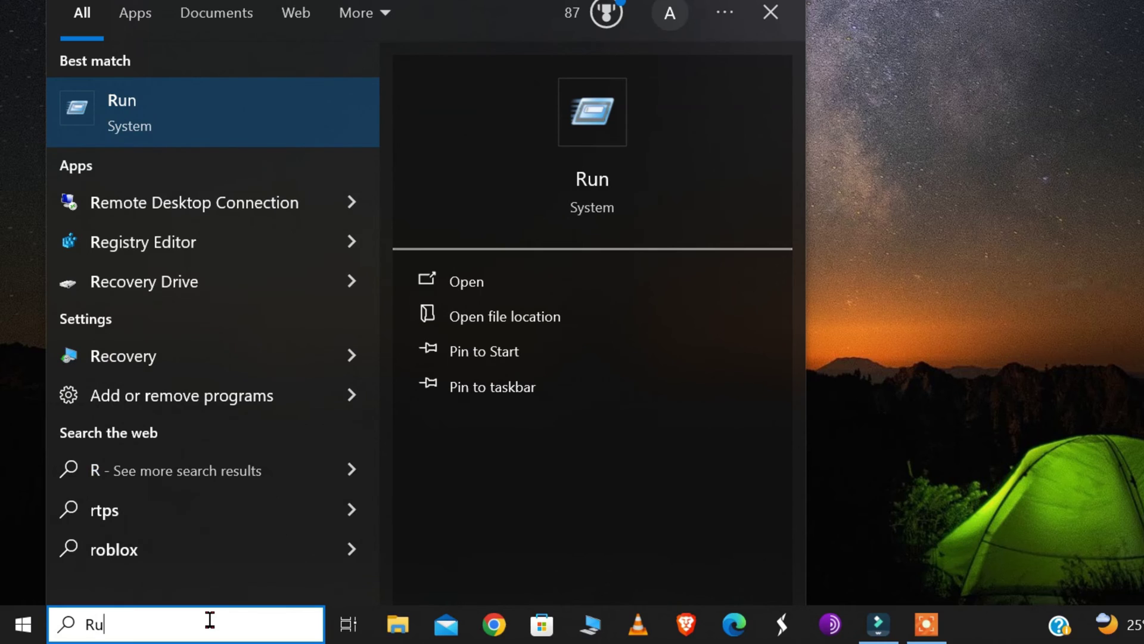
text(n)
key(Return)
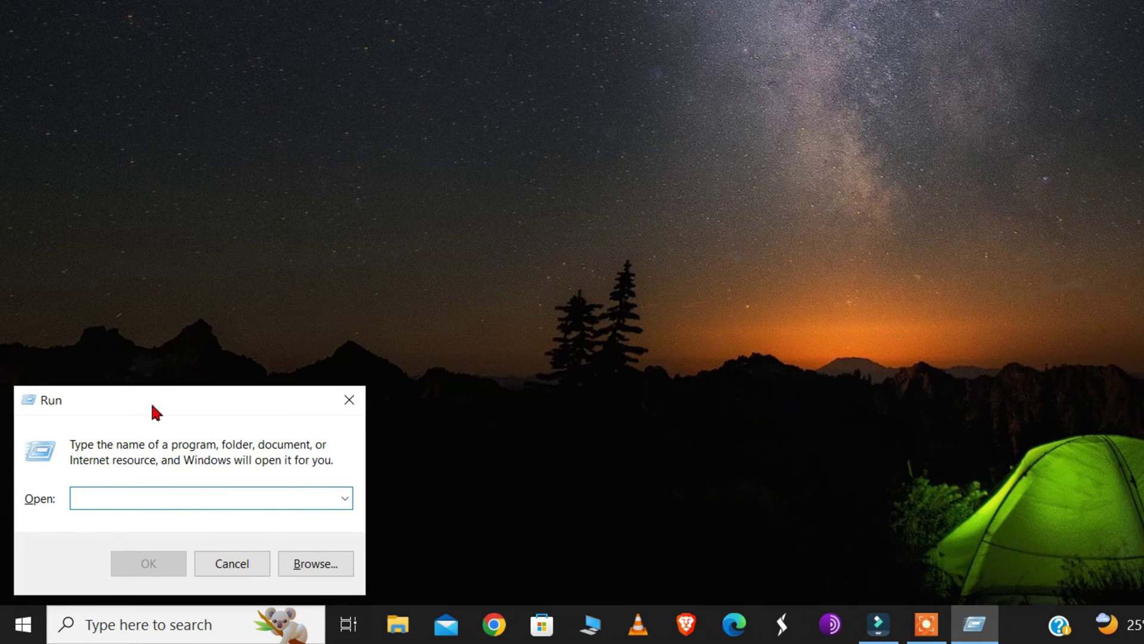
drag(151, 401, 703, 127)
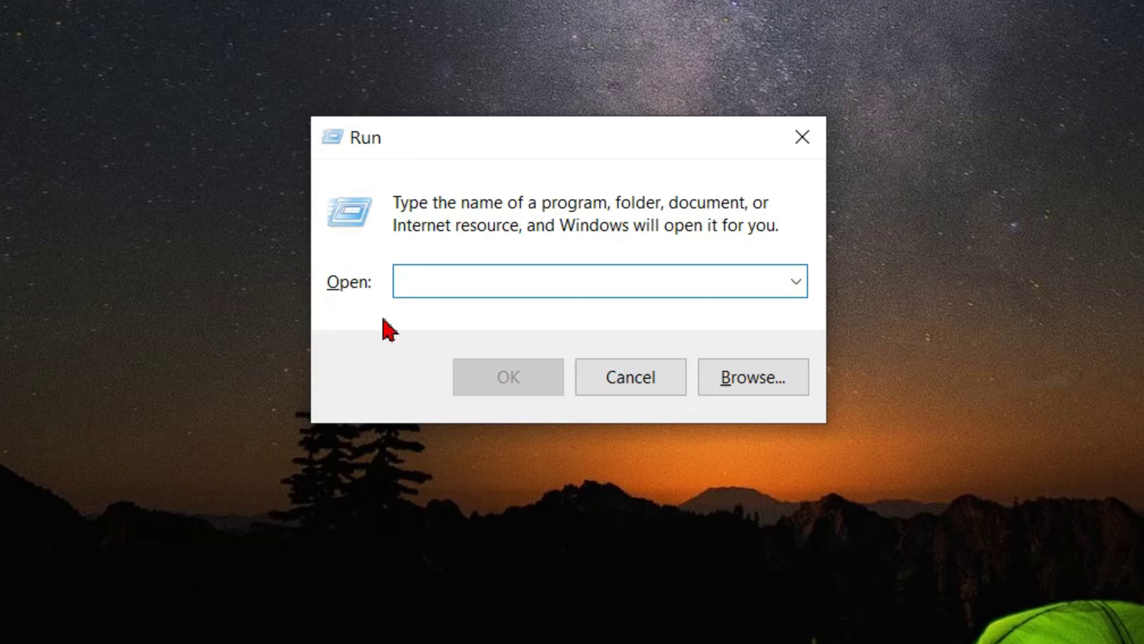
text(service)
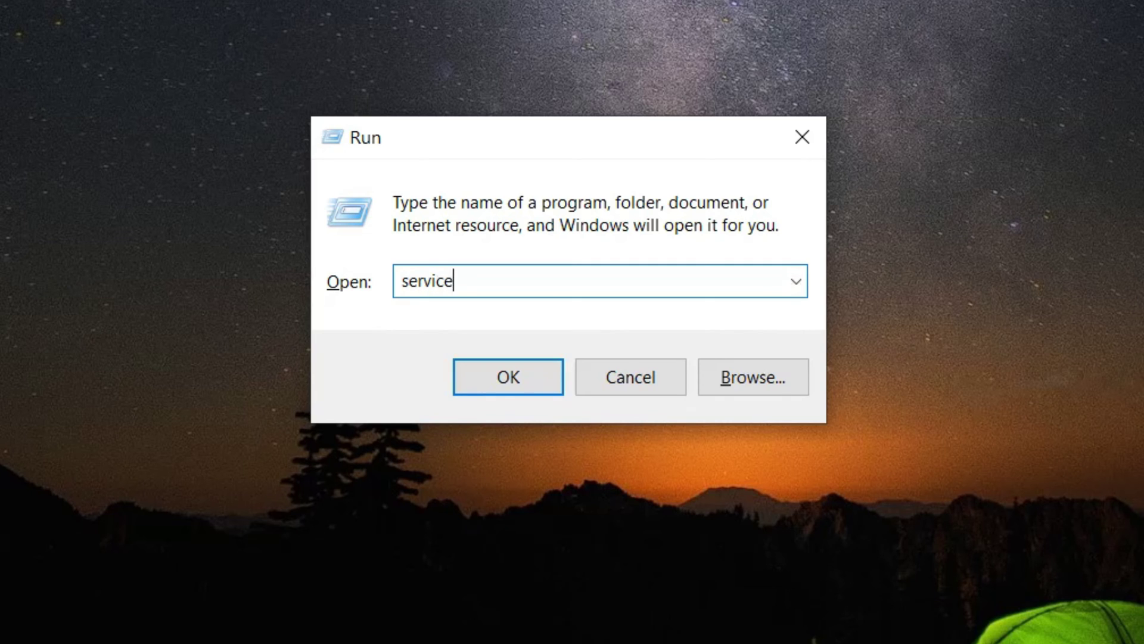
text(s.msc)
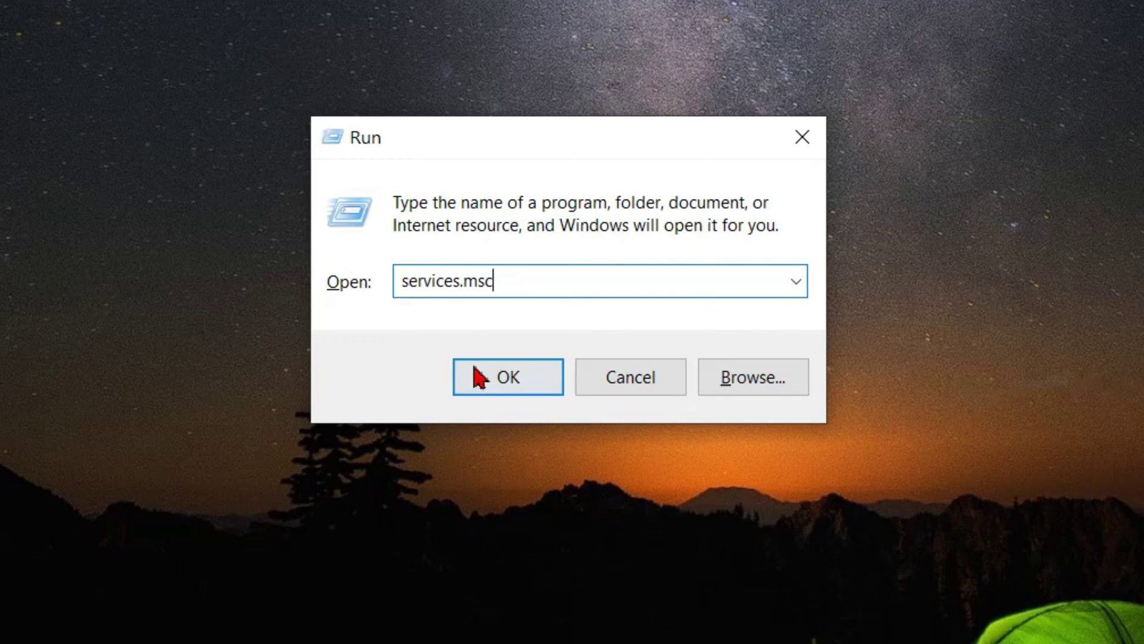
Open the Services console and select the SysMain service in the S section.
click(534, 391)
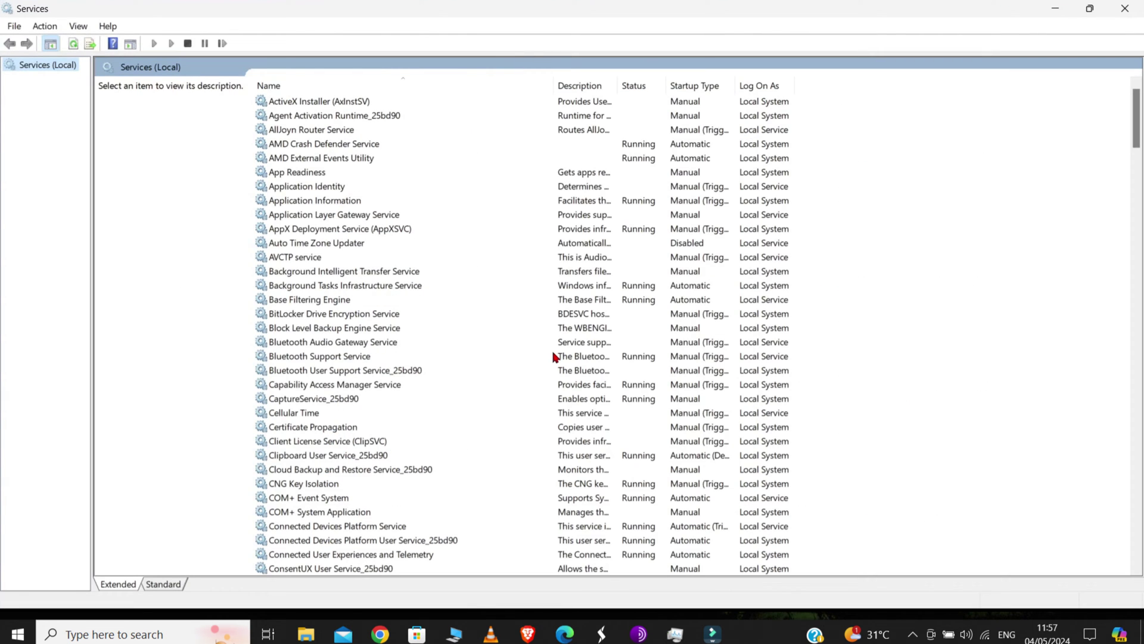
click(424, 228)
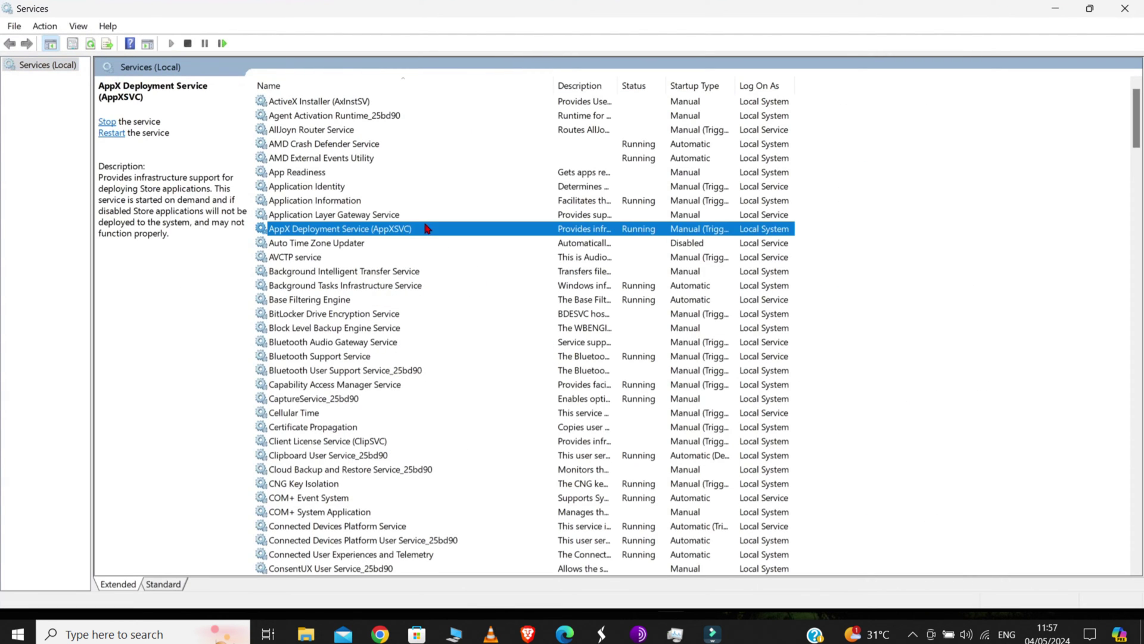
key(s)
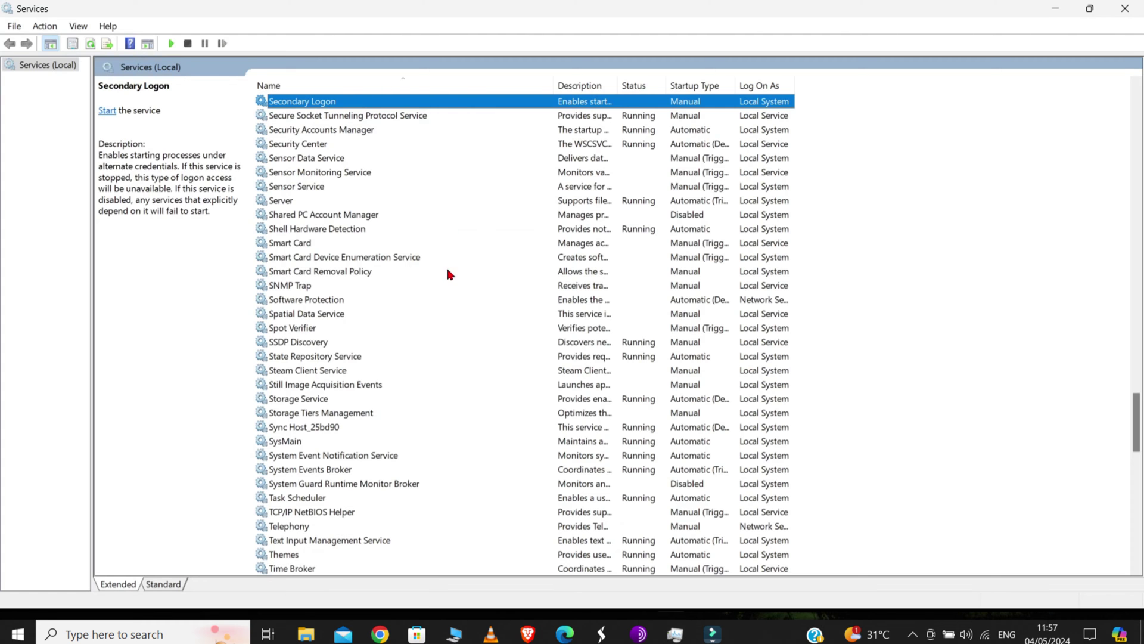
click(434, 444)
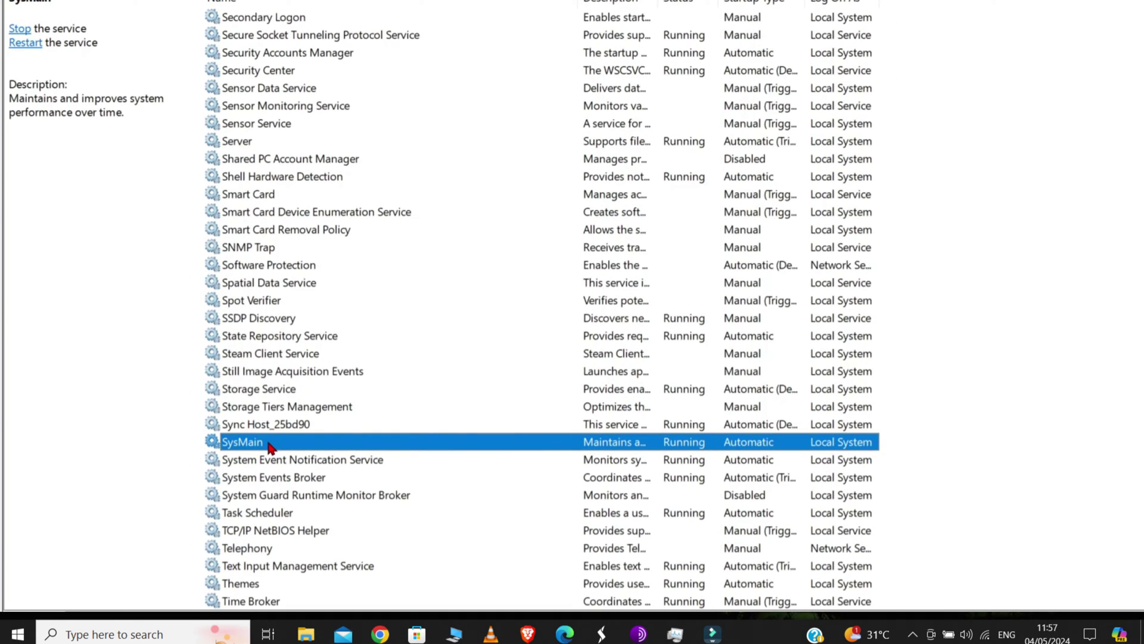
In SysMain's properties, set startup type to Disabled, apply it, and stop the service.
right_click(269, 447)
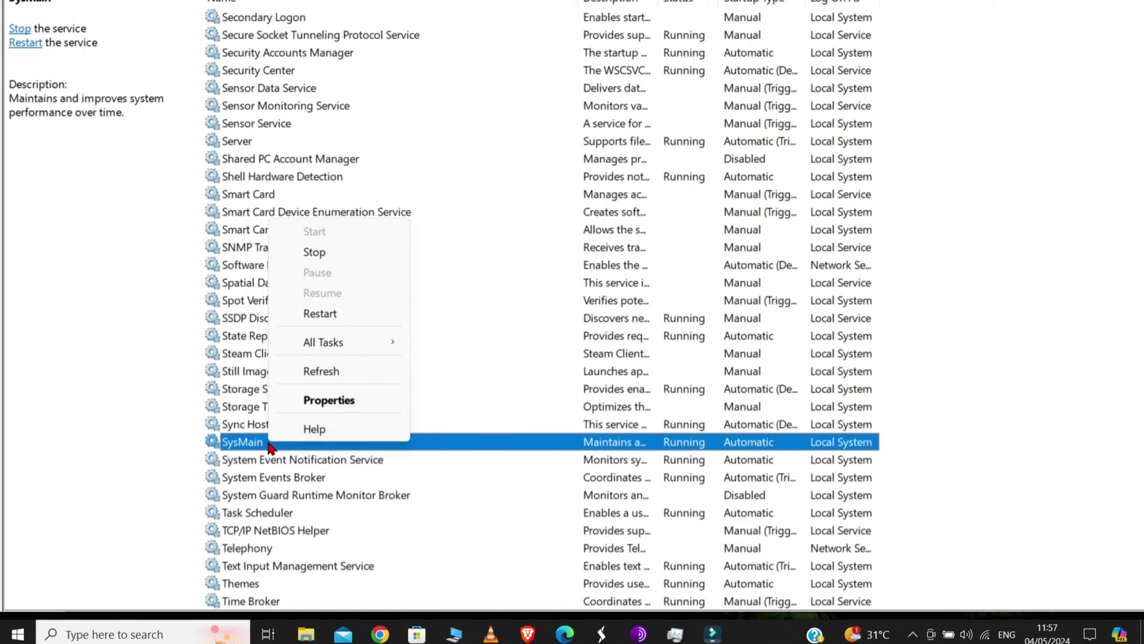
click(364, 399)
click(611, 262)
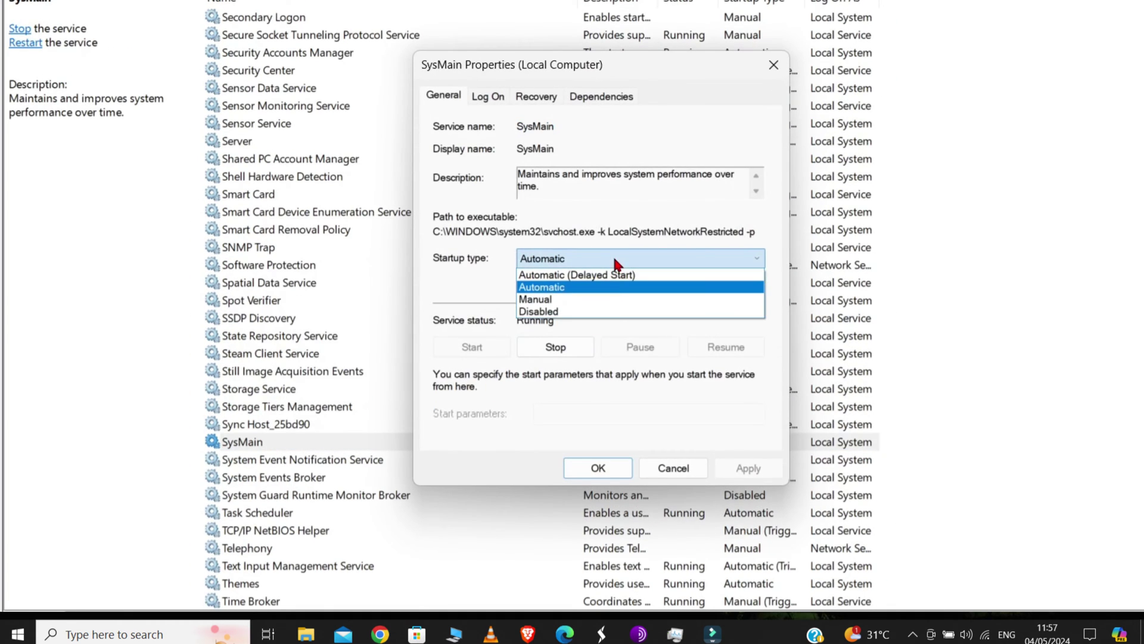
click(616, 311)
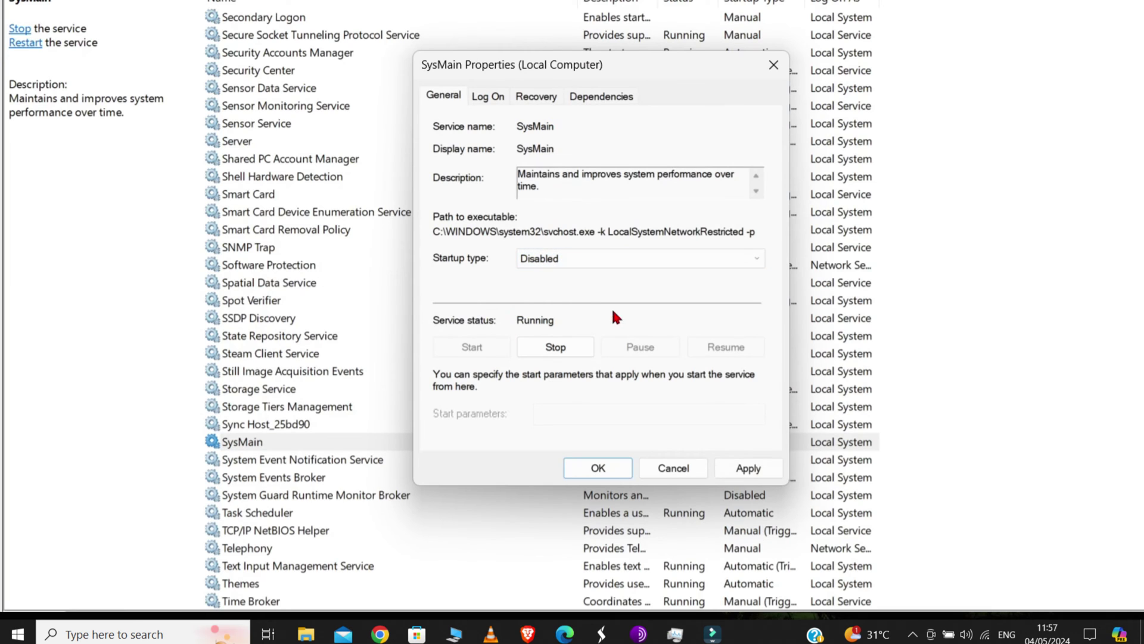
click(752, 469)
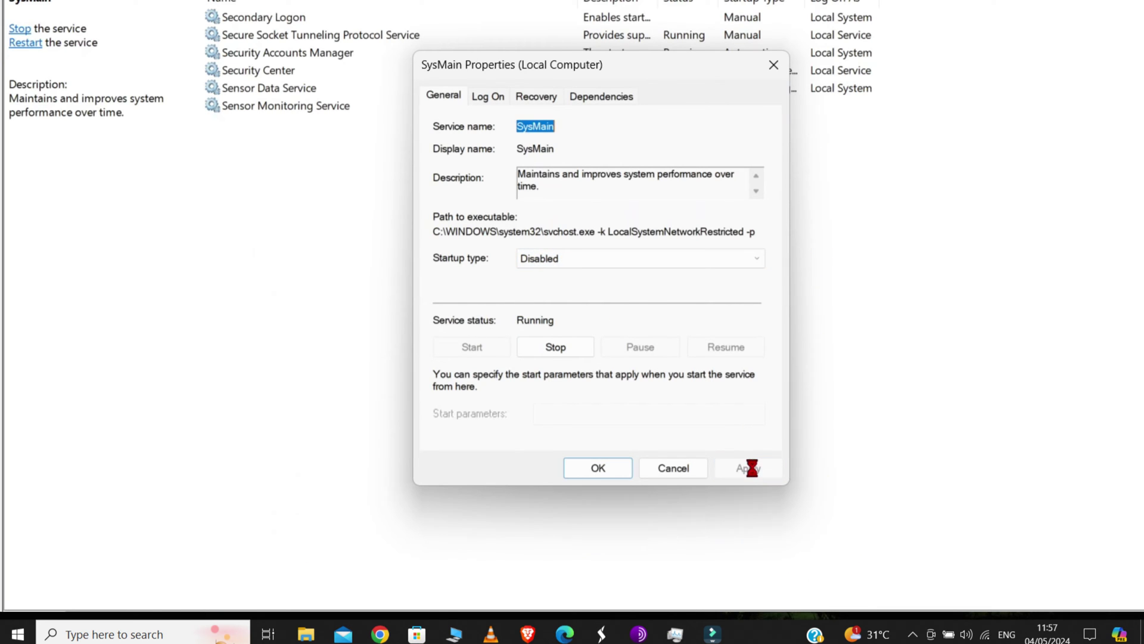
click(581, 352)
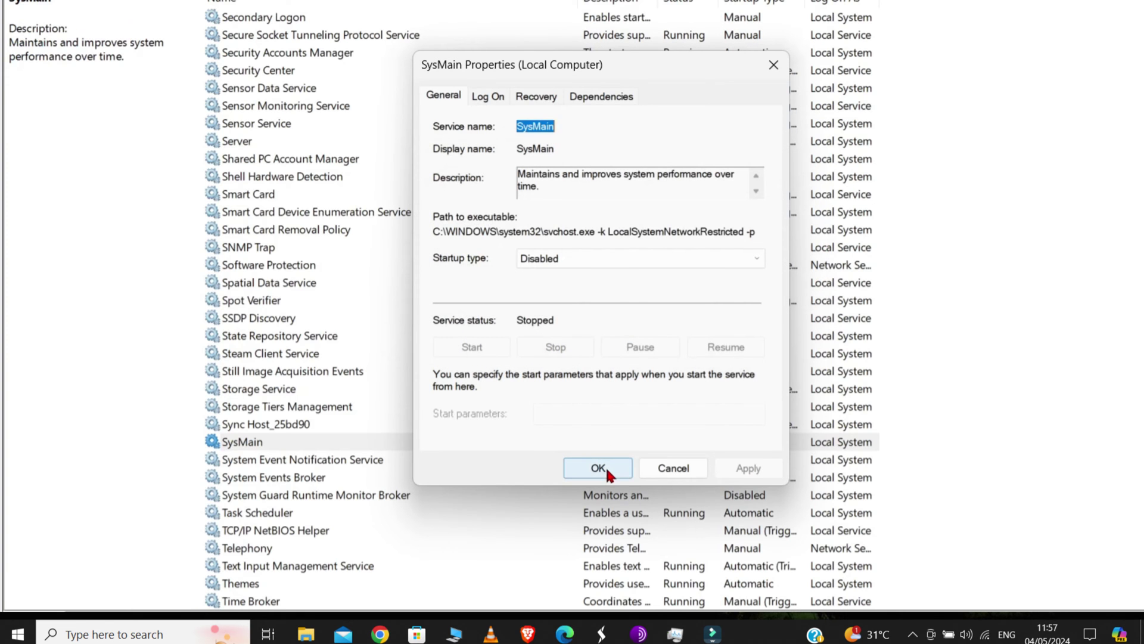
click(605, 466)
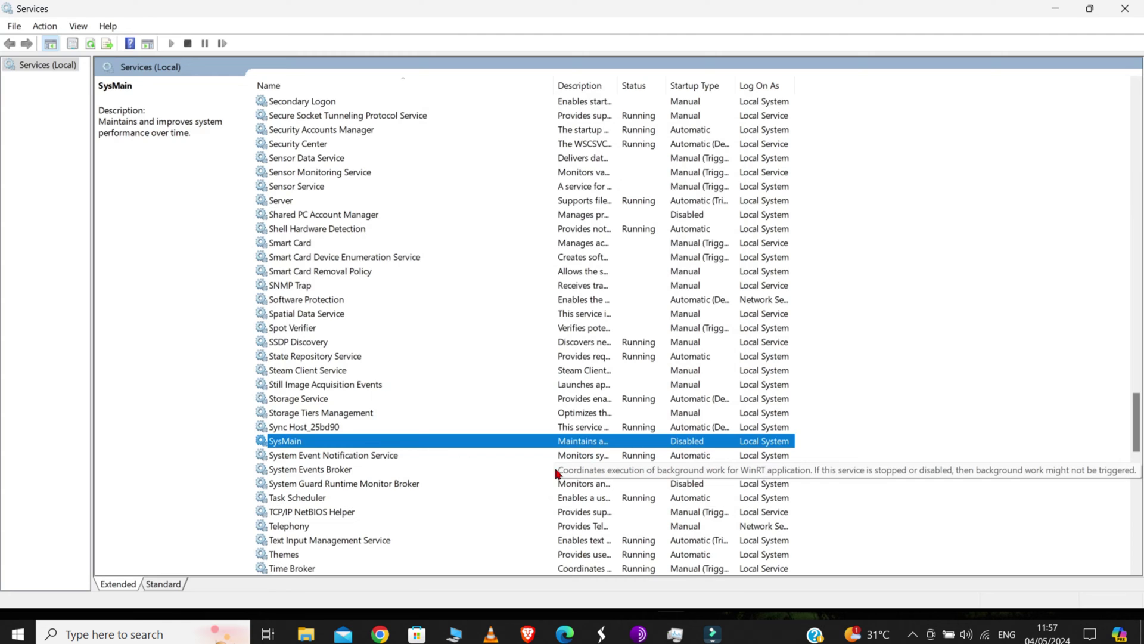
Set Connected Devices Platform Service's startup type to Disabled, apply it, and stop the service.
key(c)
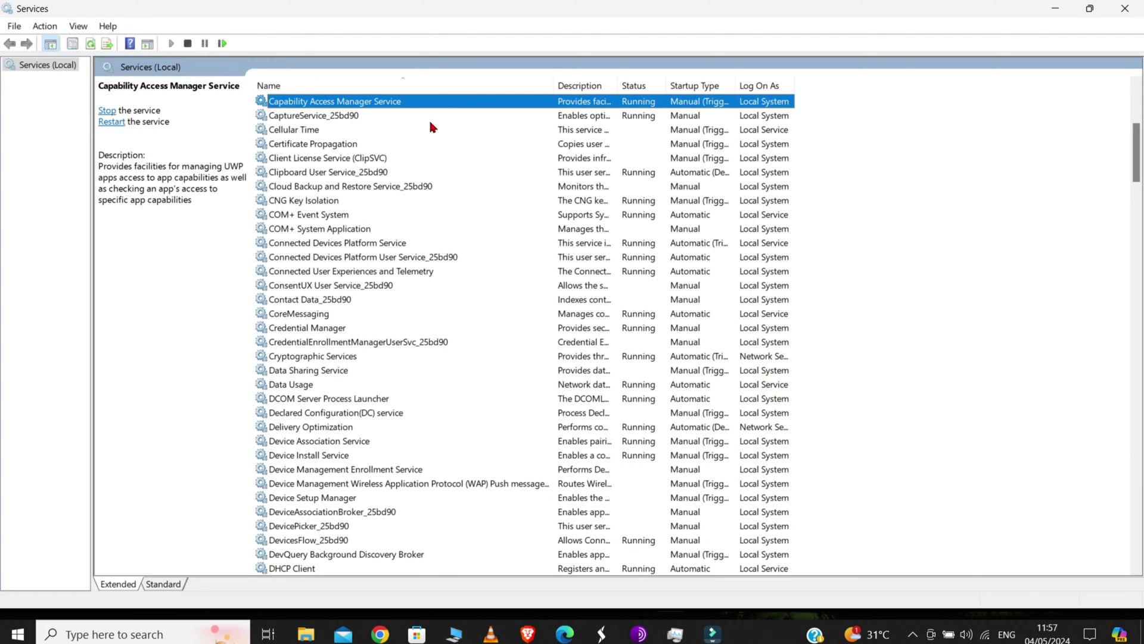
click(442, 242)
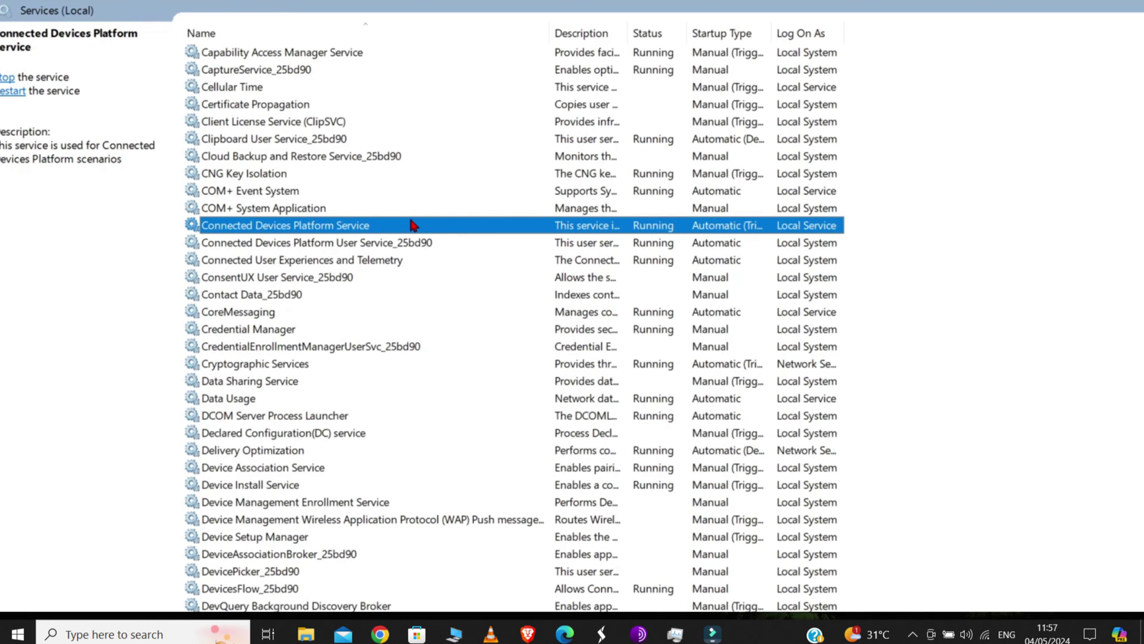
right_click(411, 223)
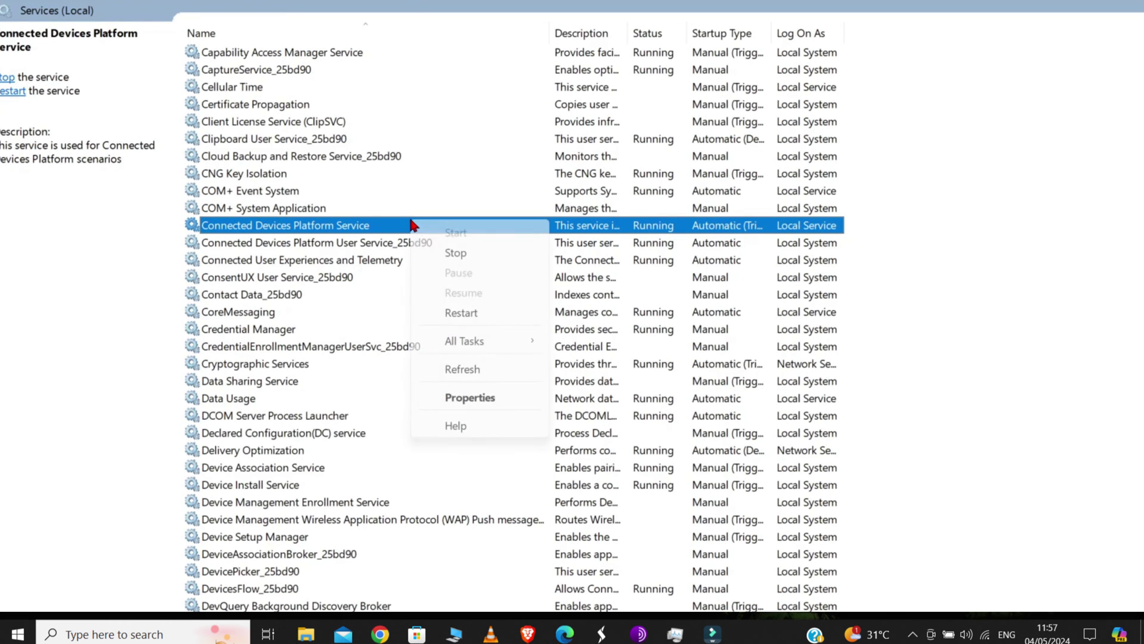
click(502, 398)
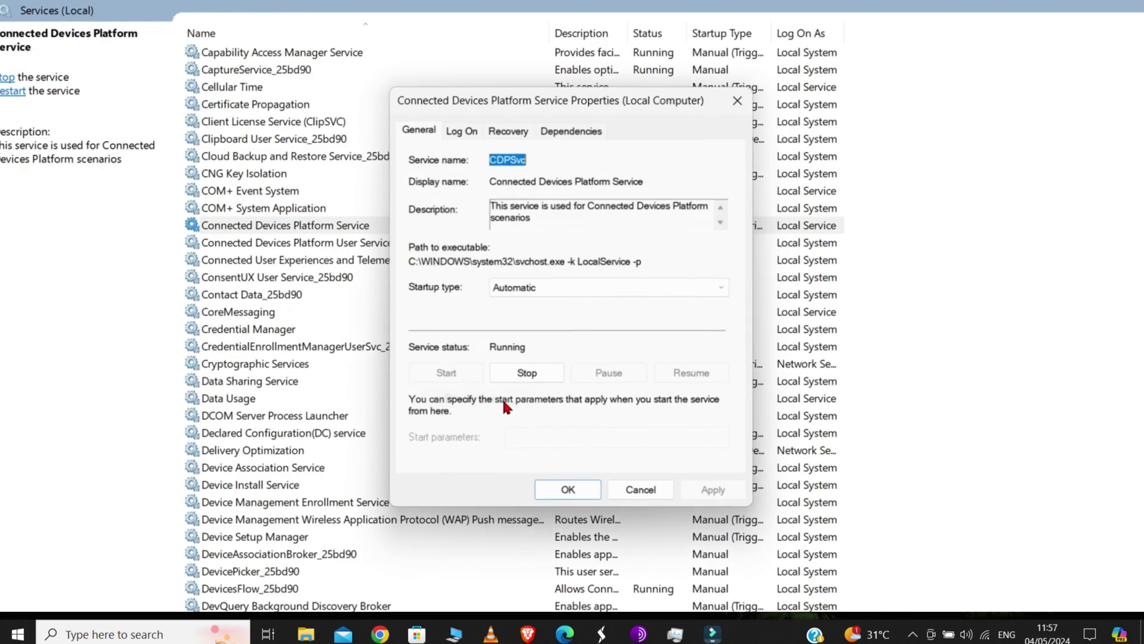
click(585, 288)
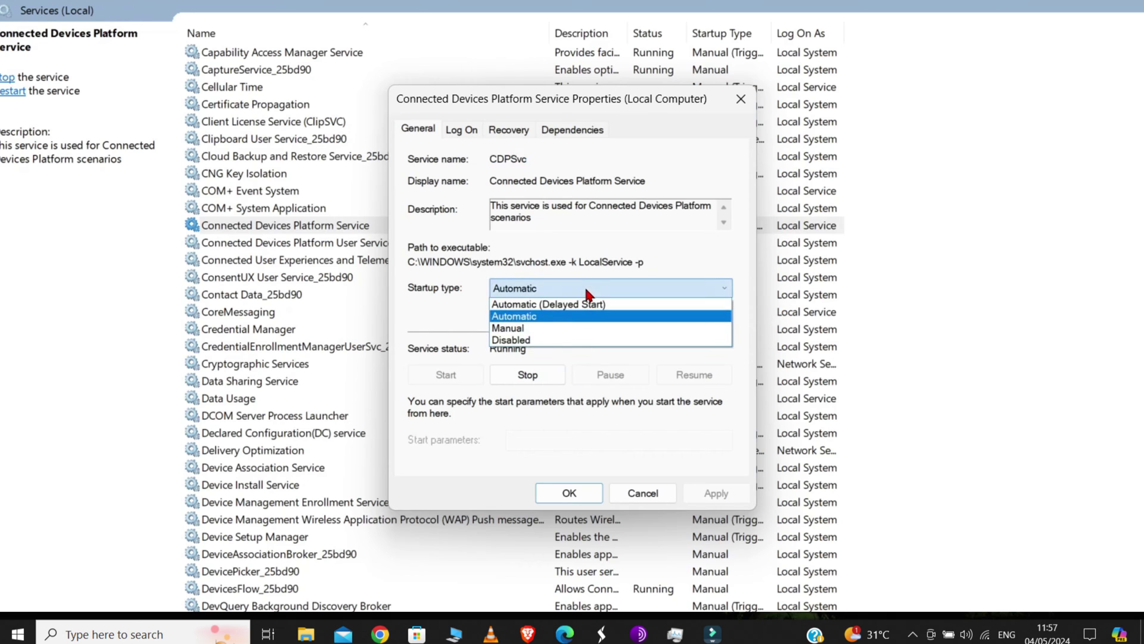
click(585, 333)
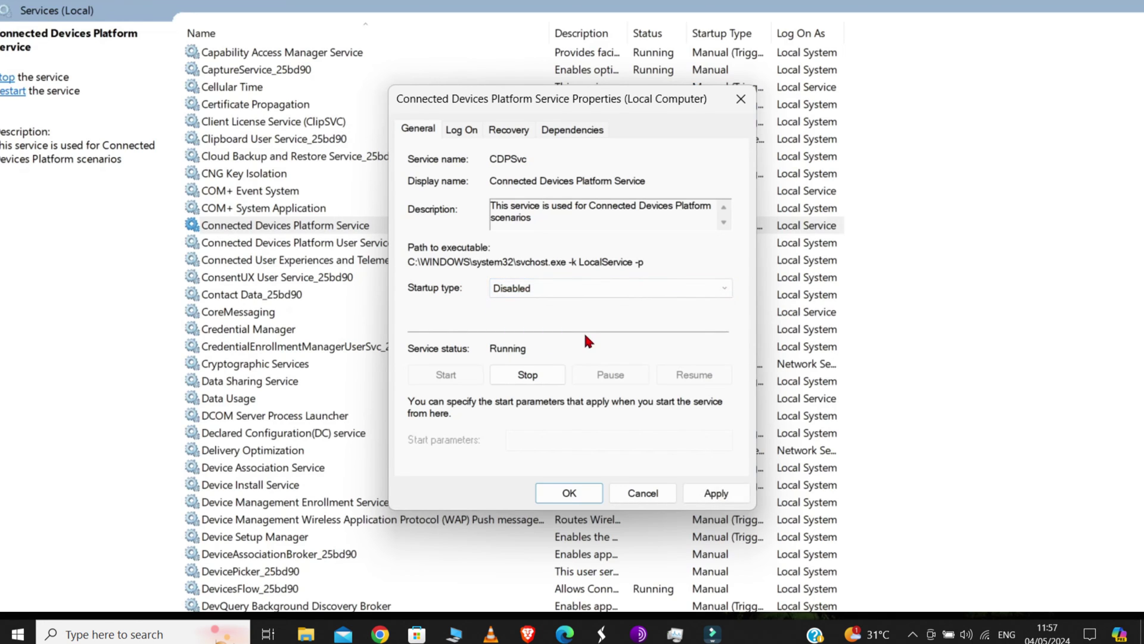
click(724, 492)
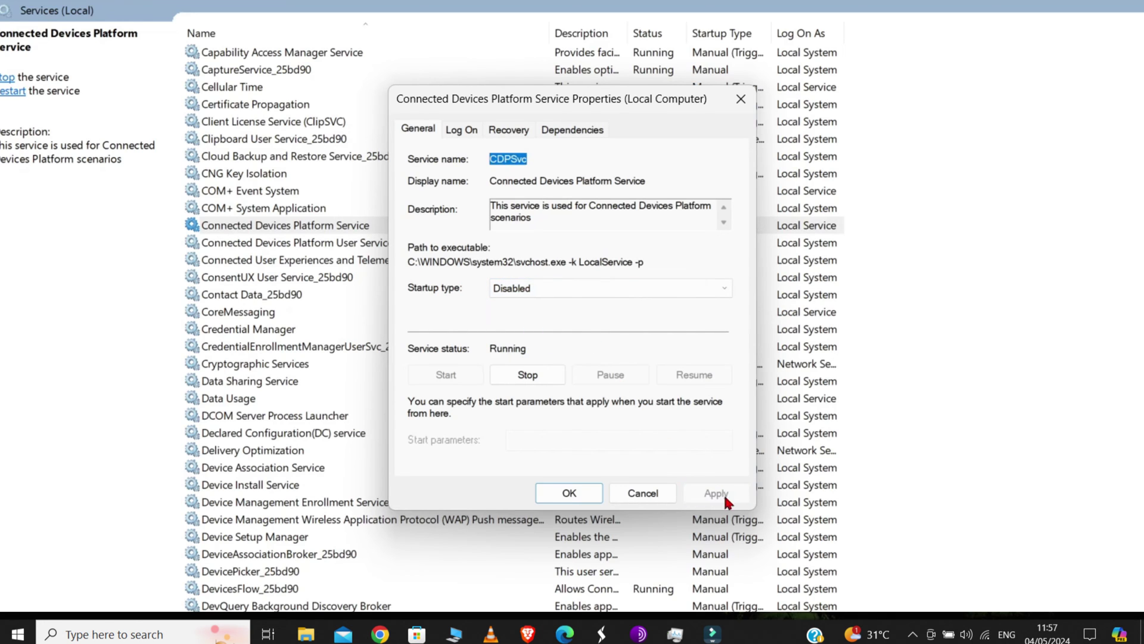
click(557, 374)
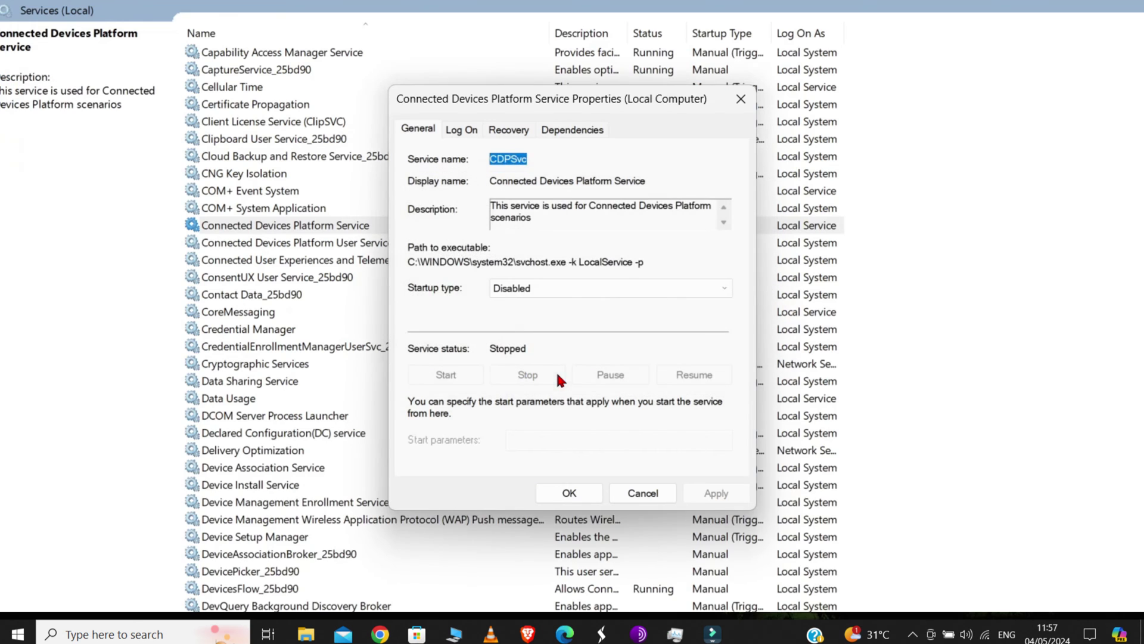
click(582, 492)
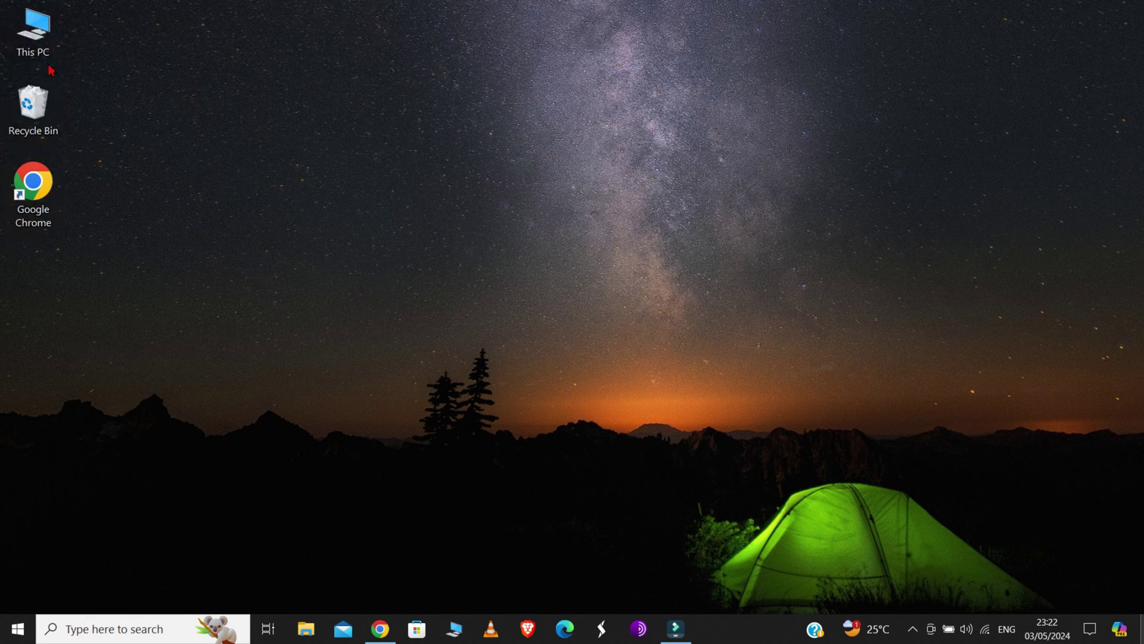
Open This PC from its desktop icon.
click(42, 27)
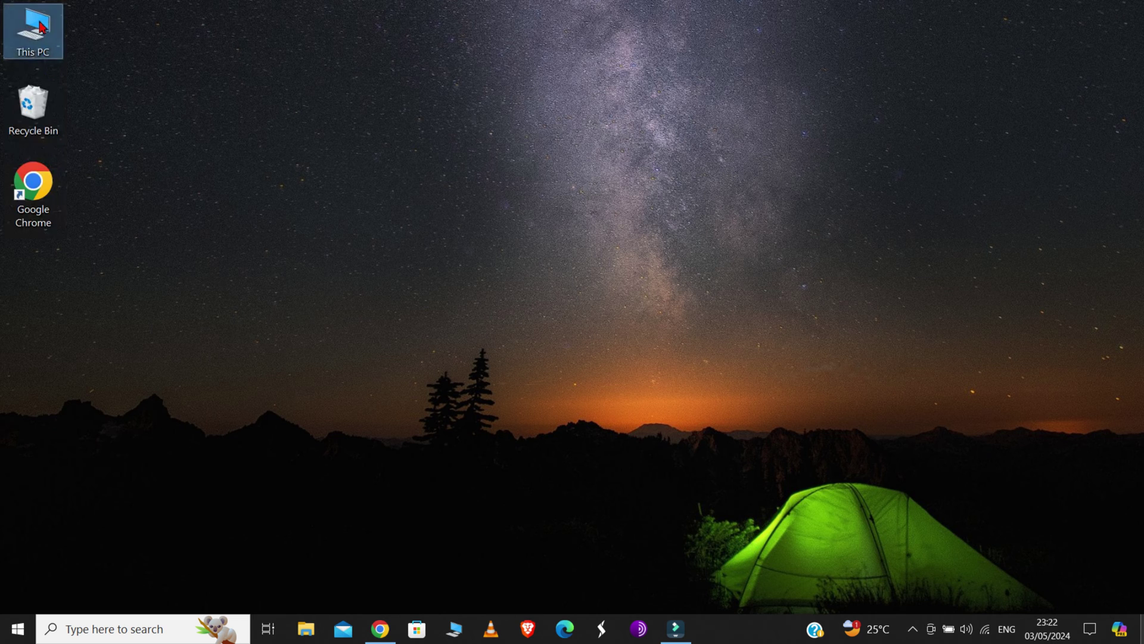
double_click(42, 26)
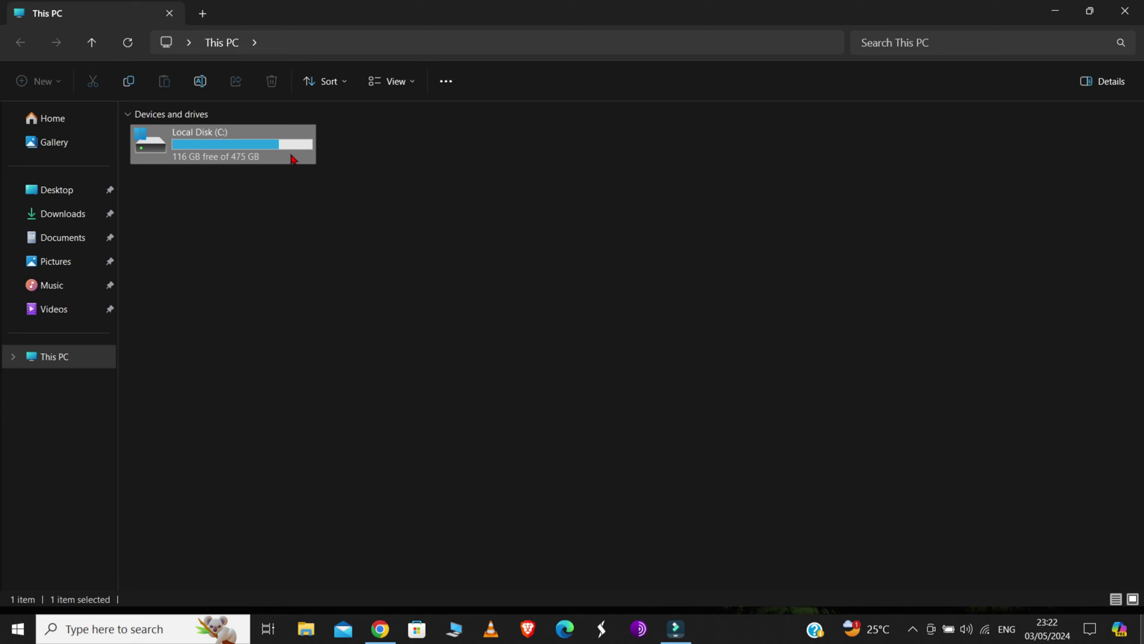
Open Optimize Drives from the Tools tab of Local Disk (C:) properties.
right_click(292, 158)
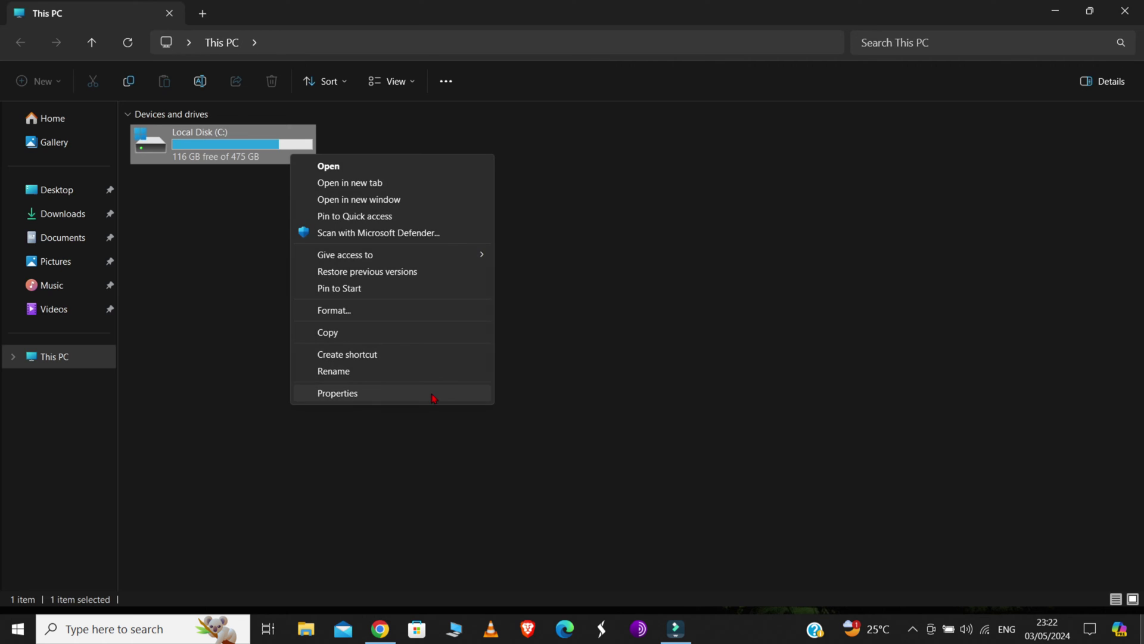
click(433, 395)
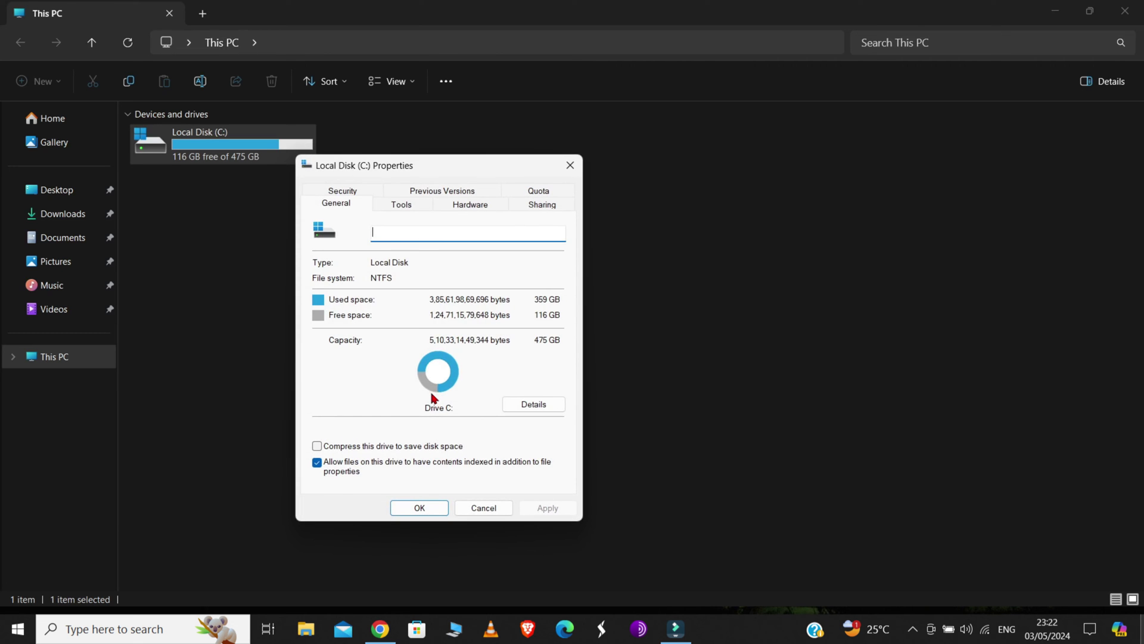
click(402, 210)
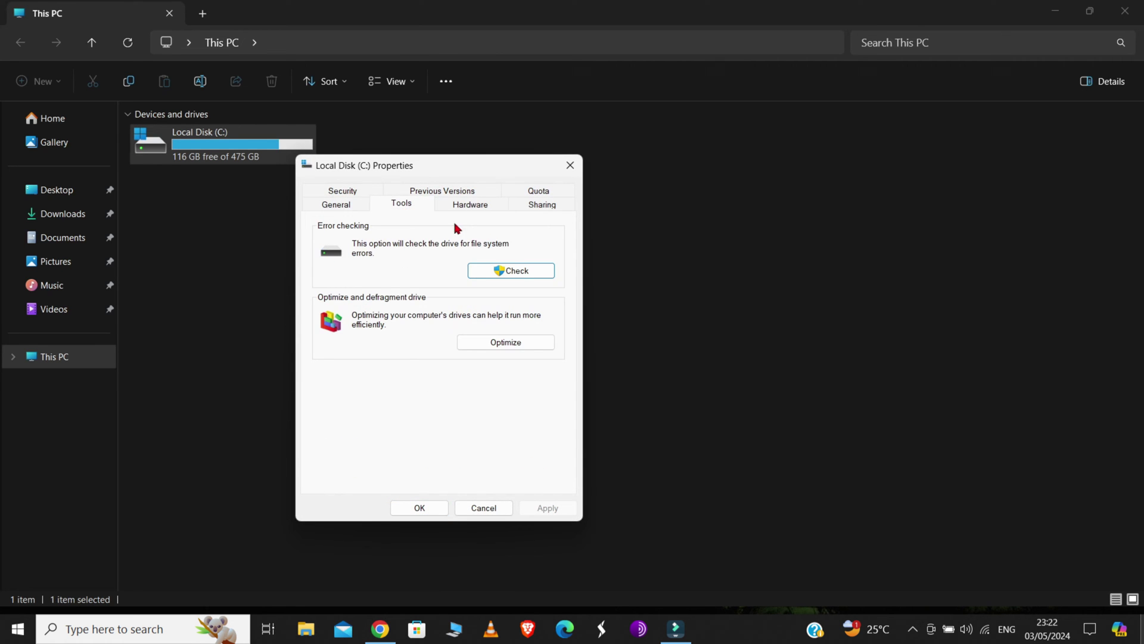
click(547, 344)
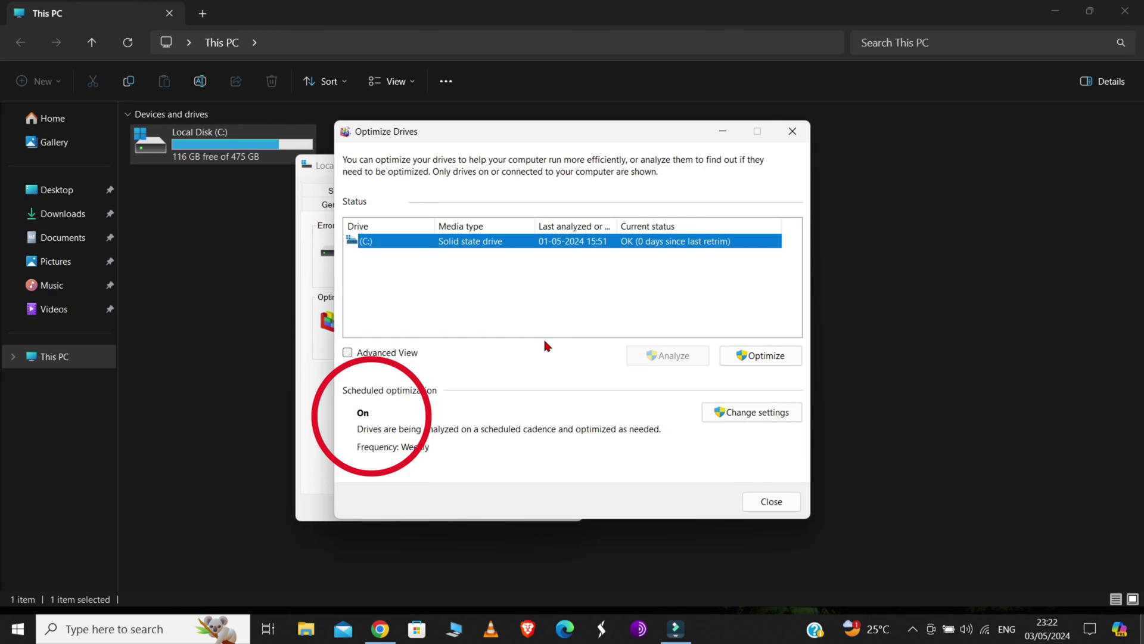
Optimize C:, uncheck Run on a schedule, then close Optimize Drives and the C: properties.
click(792, 356)
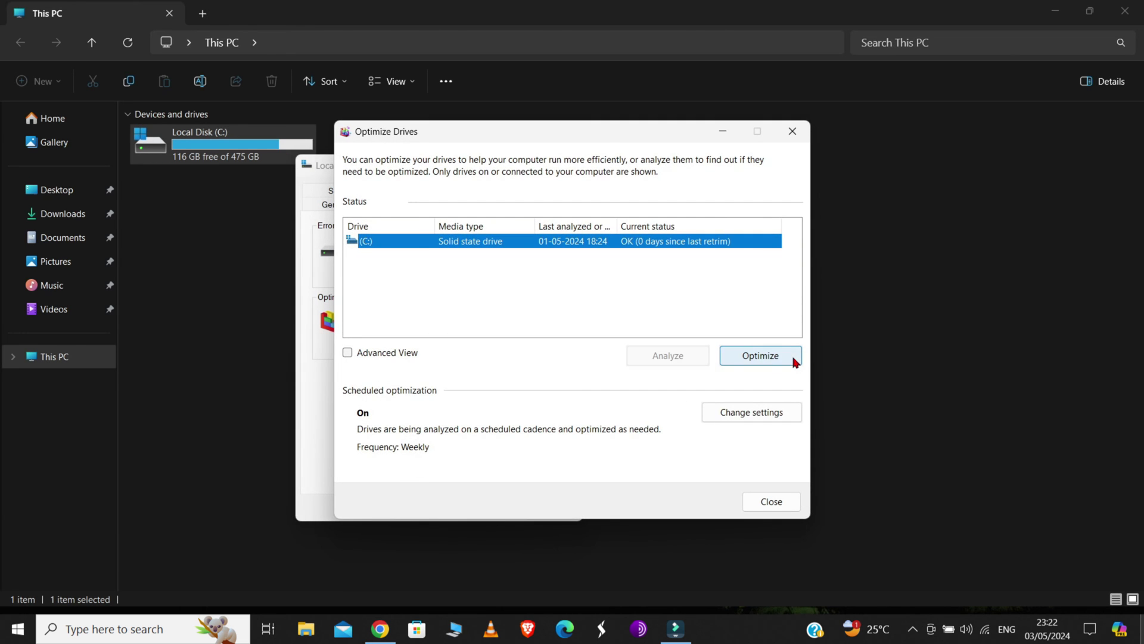
click(785, 414)
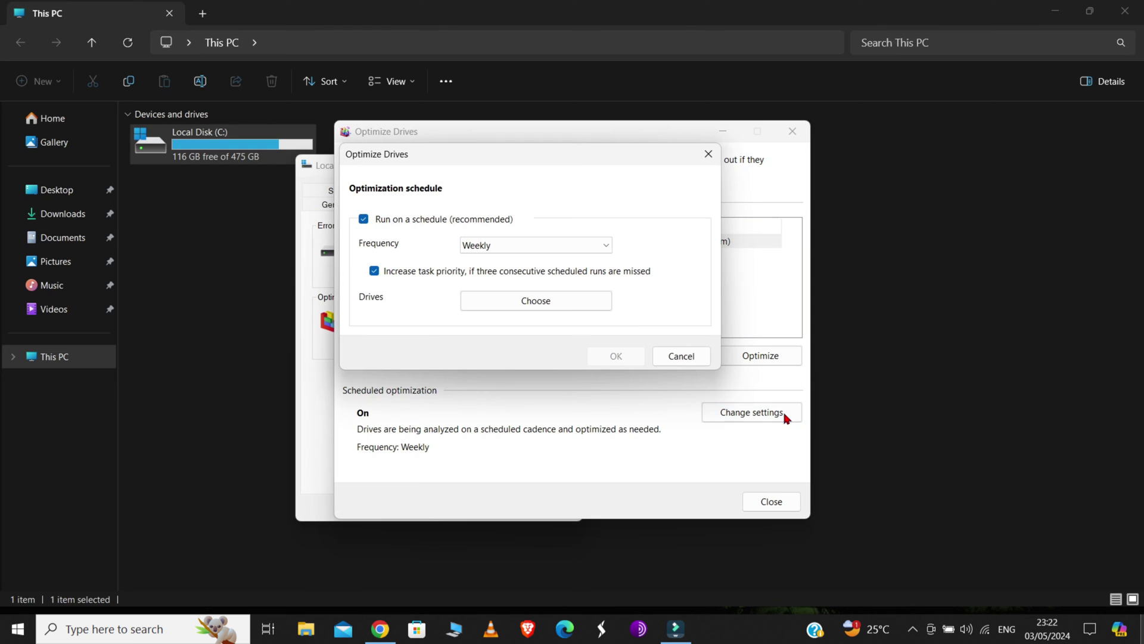
click(410, 221)
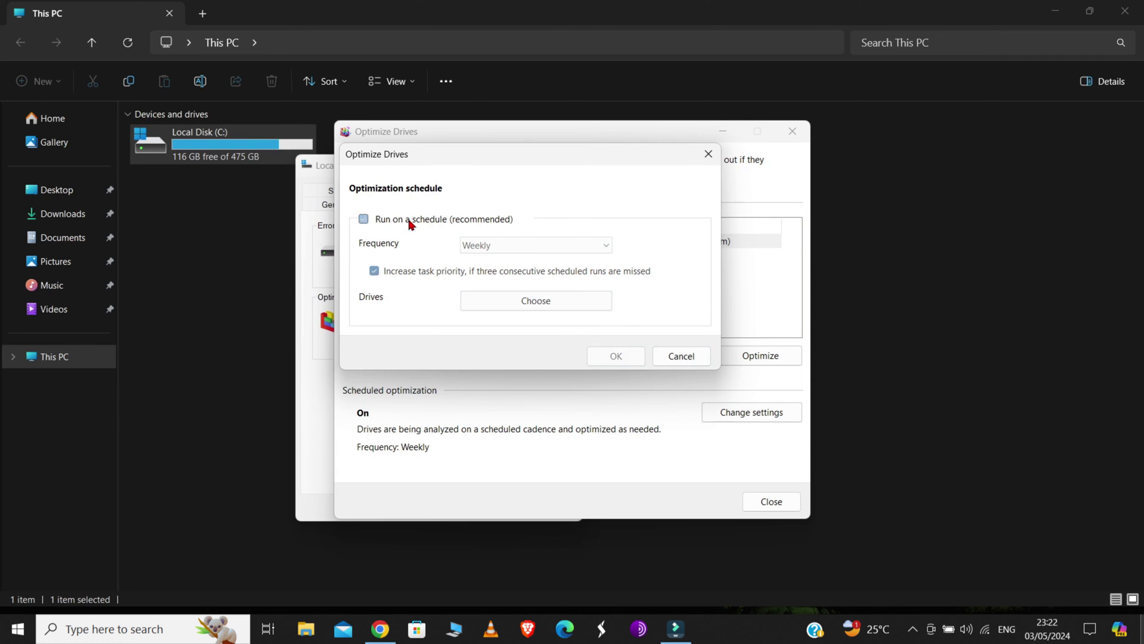
click(616, 356)
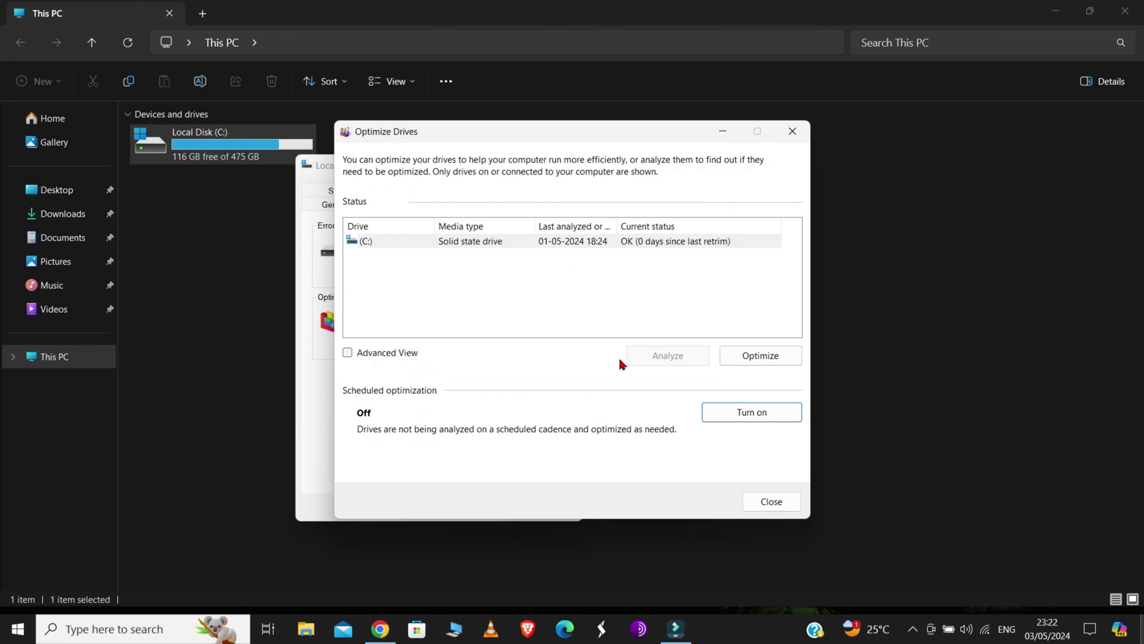
click(794, 504)
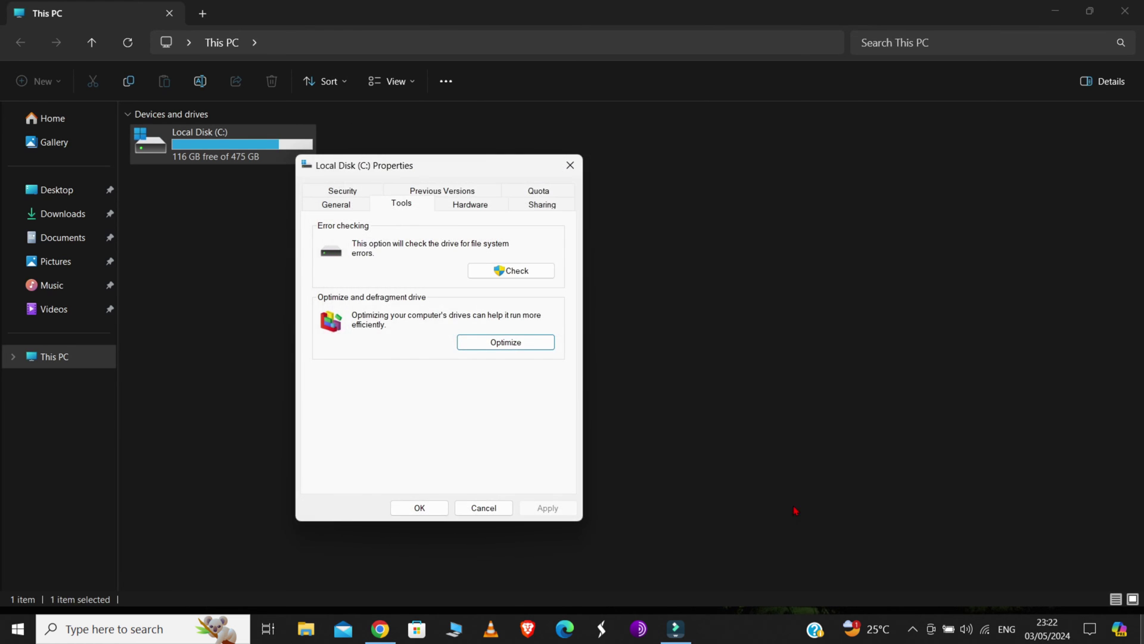
click(418, 509)
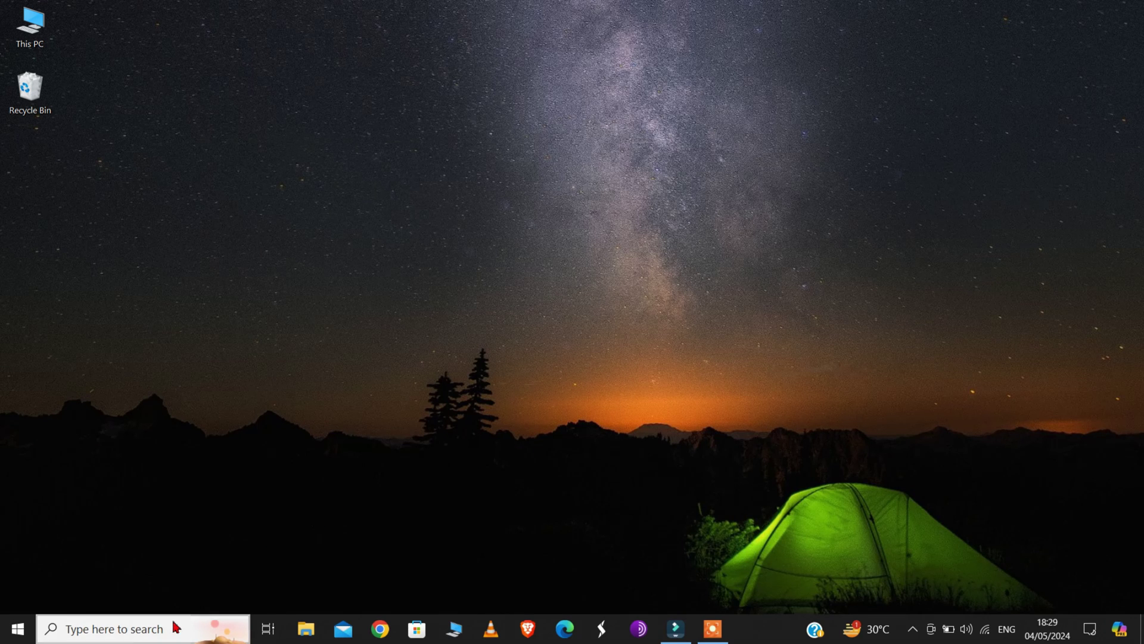
Search for 'task manager', open it, and show the Startup apps list.
click(176, 626)
text(task manager)
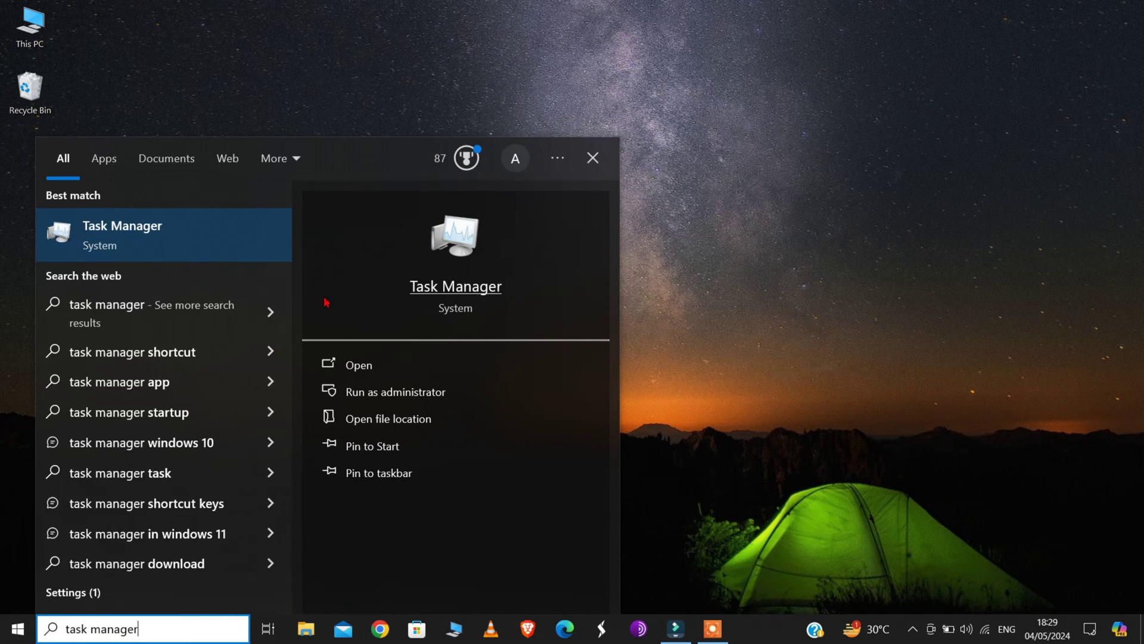
click(359, 364)
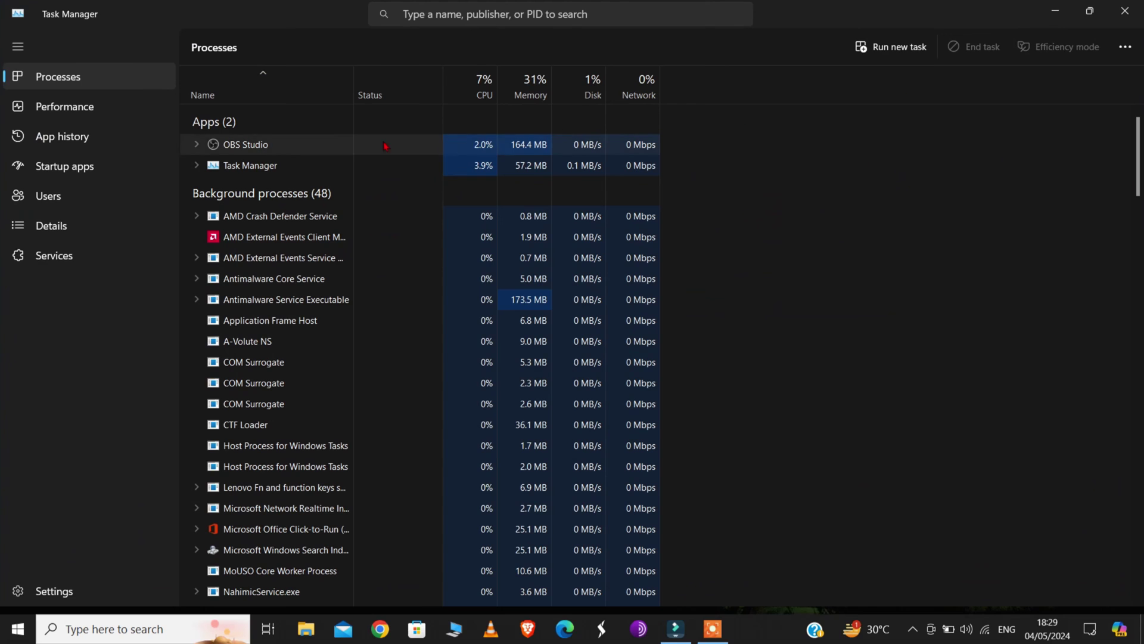
click(141, 175)
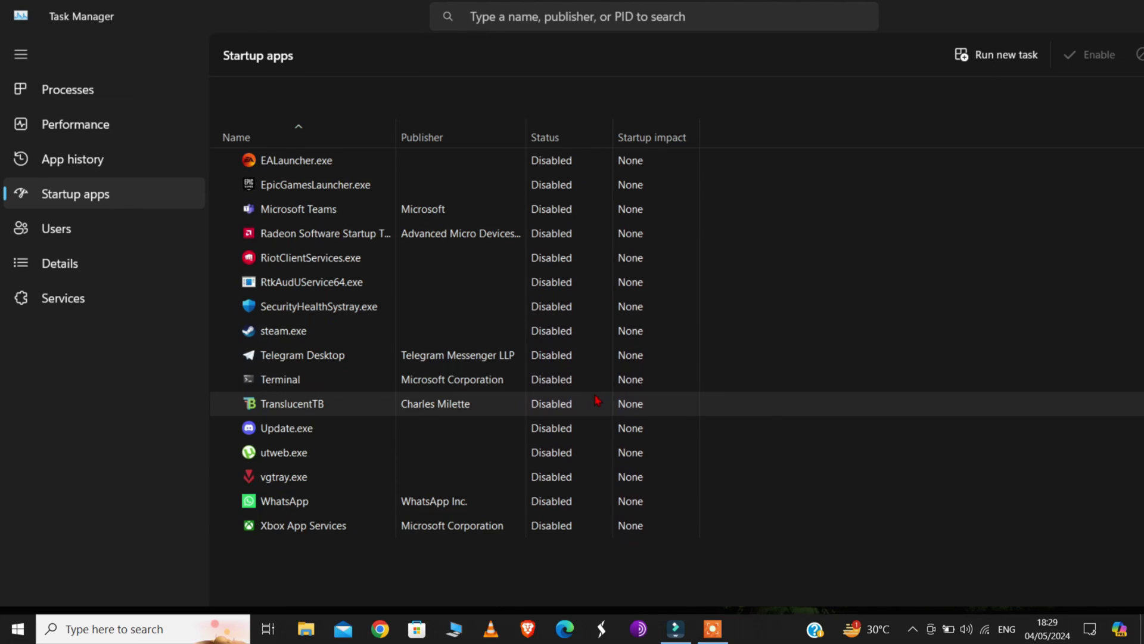
Toggle TranslucentTB's startup entry so it ends up Disabled.
right_click(597, 400)
click(626, 405)
right_click(590, 406)
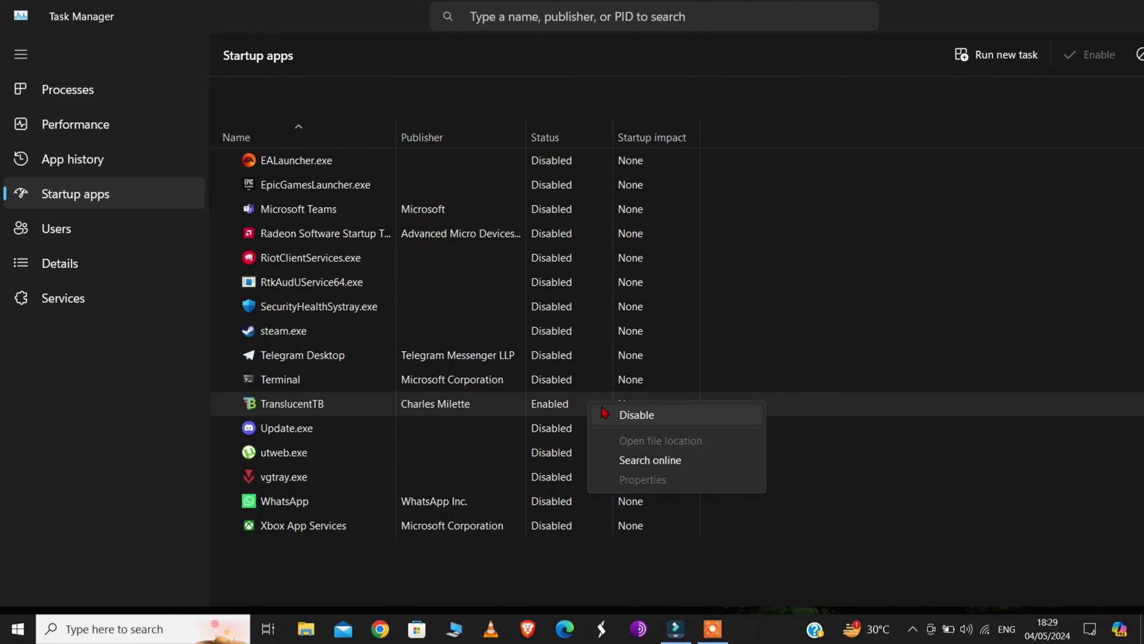
click(695, 414)
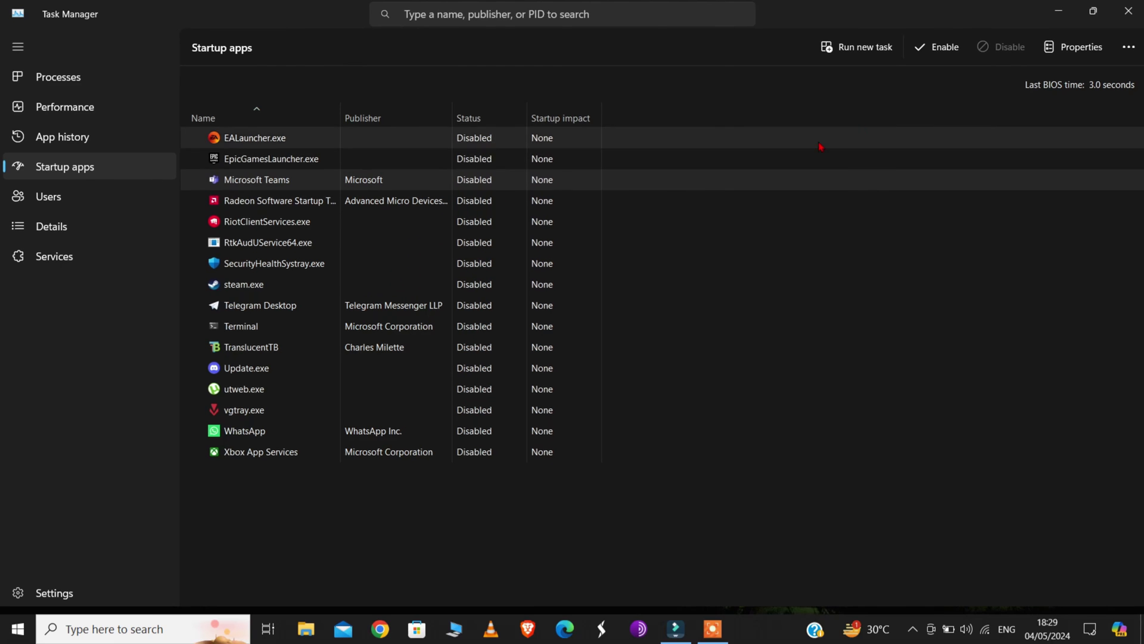
Close Task Manager, open Windows Update settings via search, and run Check for updates.
click(1124, 11)
click(137, 629)
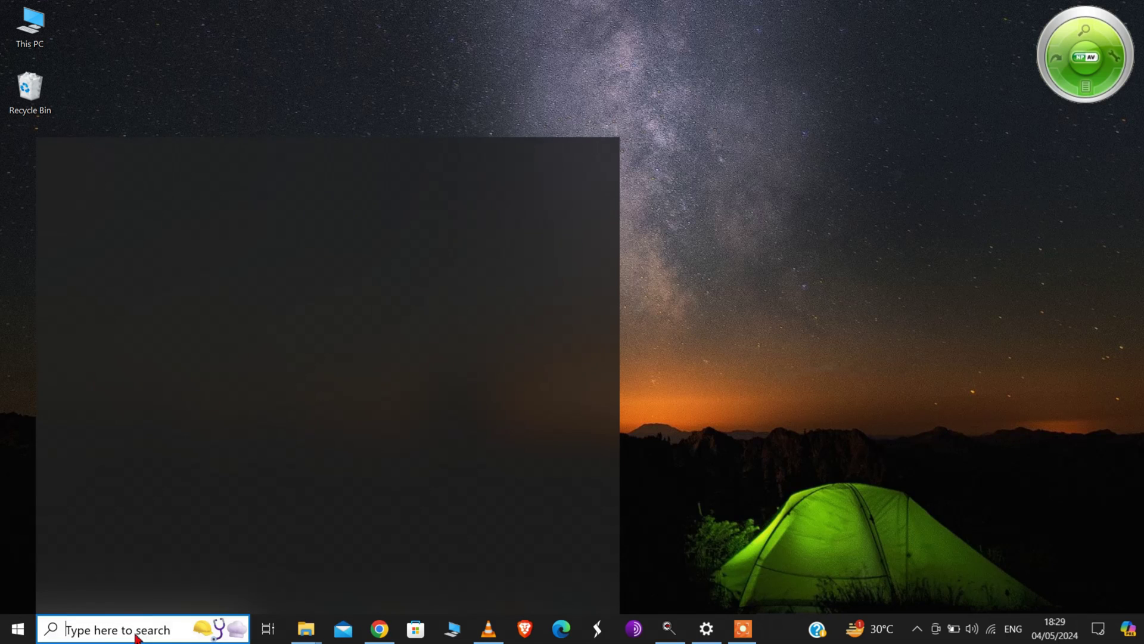
text(windows update setting)
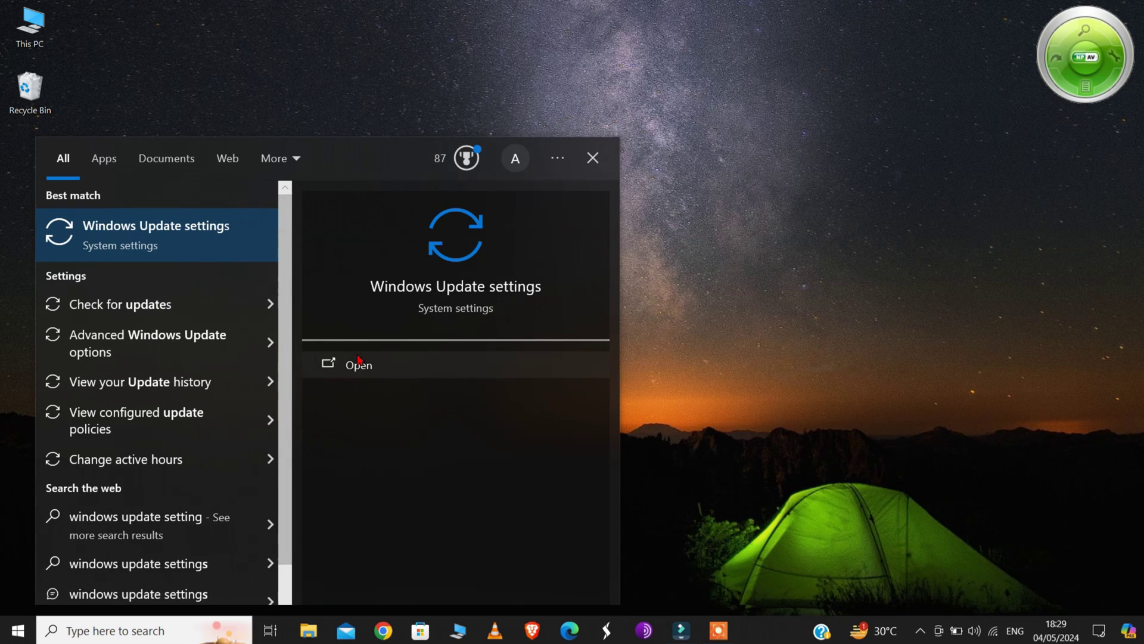
click(391, 366)
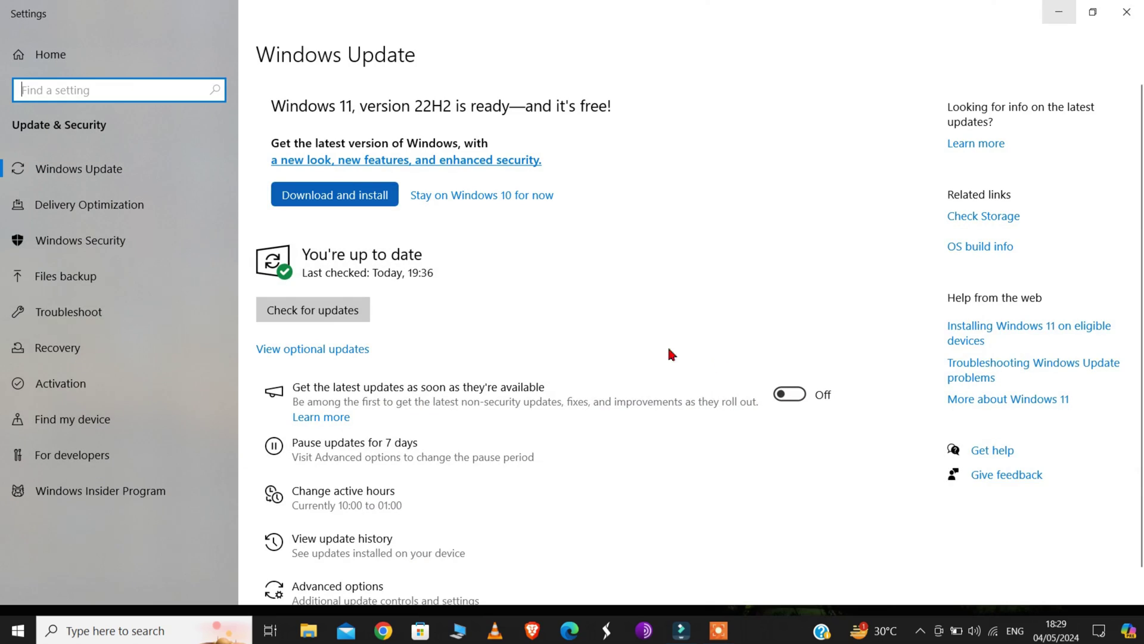
click(327, 314)
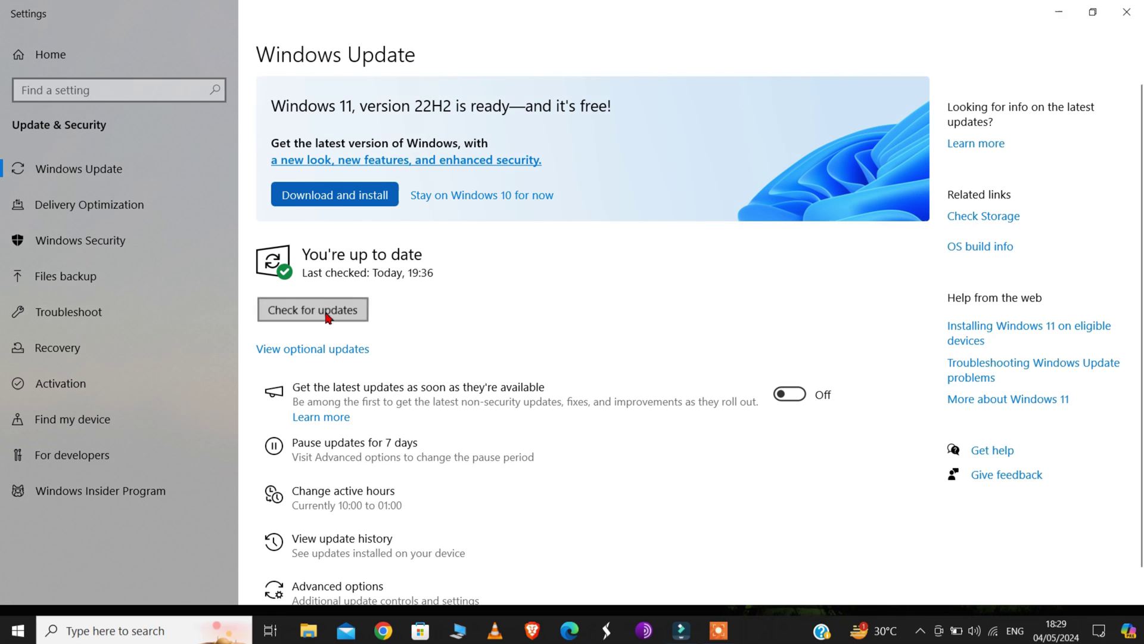